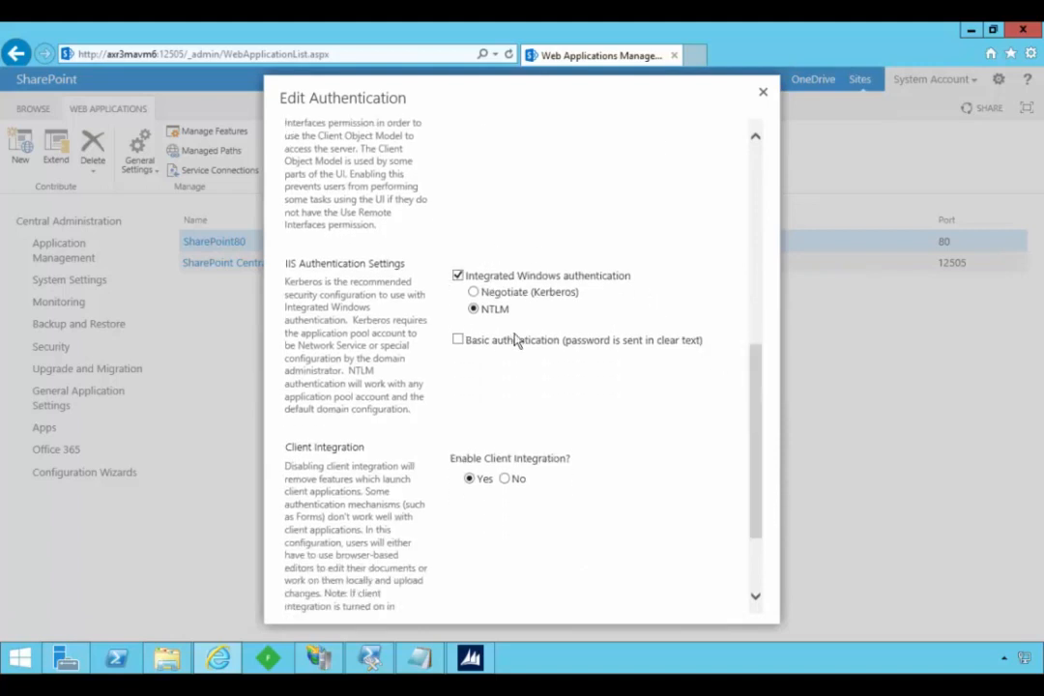
- Close the Edit Authentication dialog and switch to IIS Manager to inspect the SharePoint80 site's Forms and Windows Authentication entries
click(763, 92)
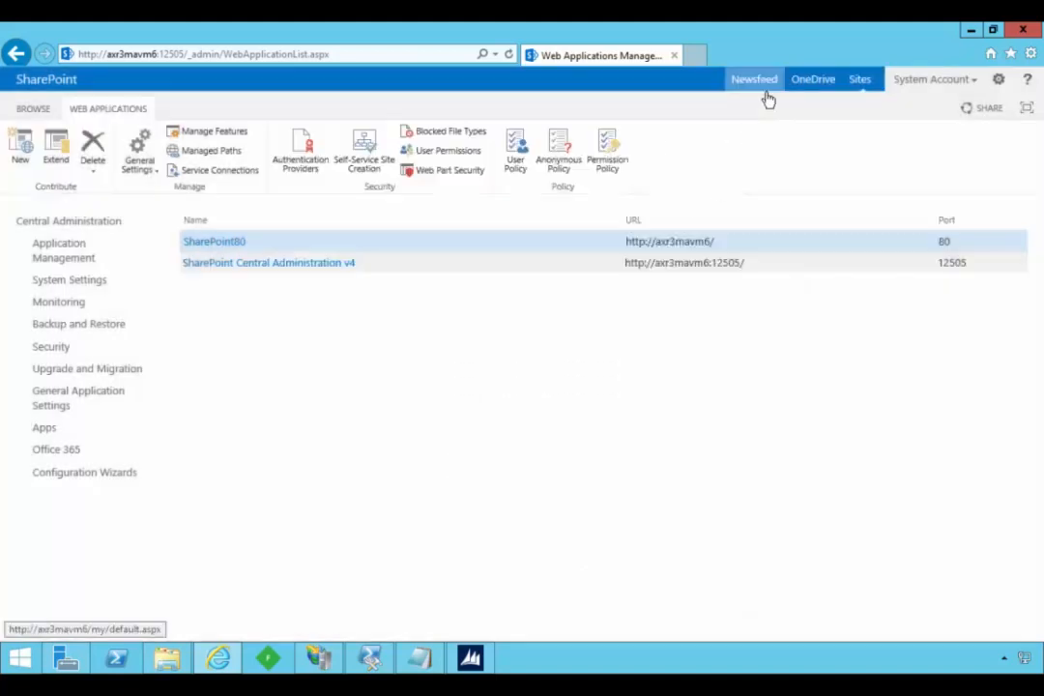
click(324, 660)
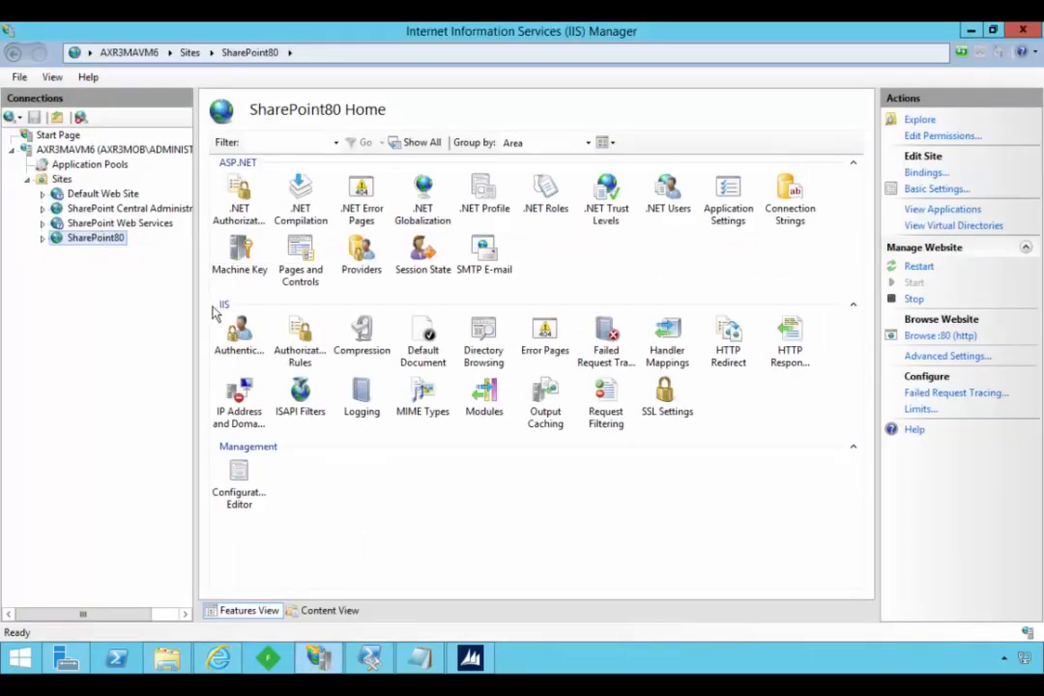
double_click(241, 335)
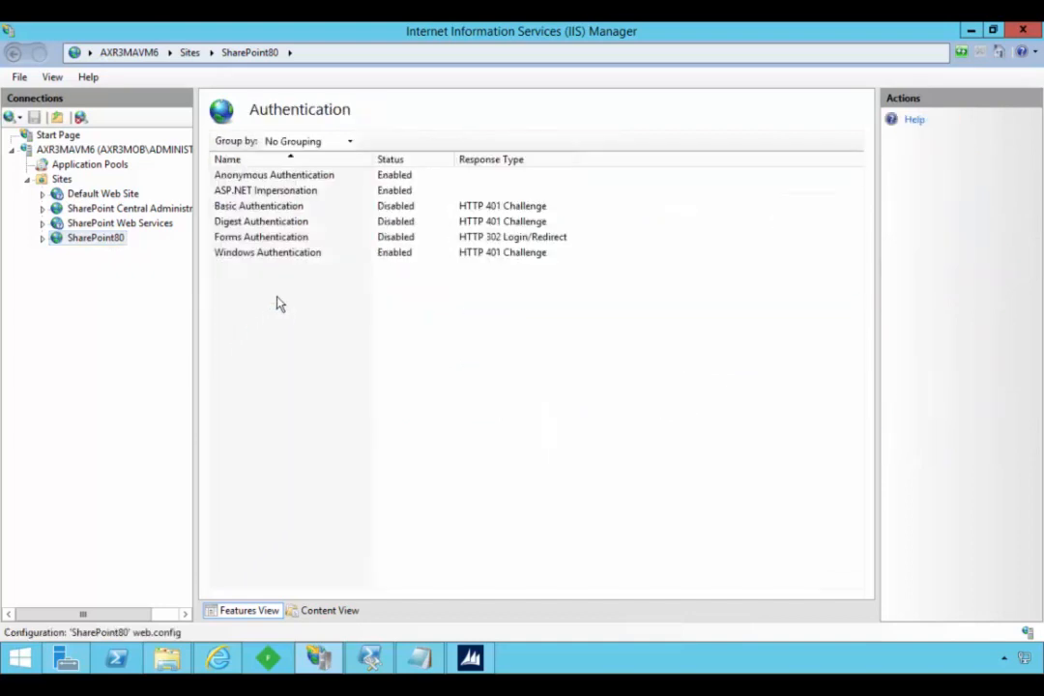
click(268, 238)
click(268, 252)
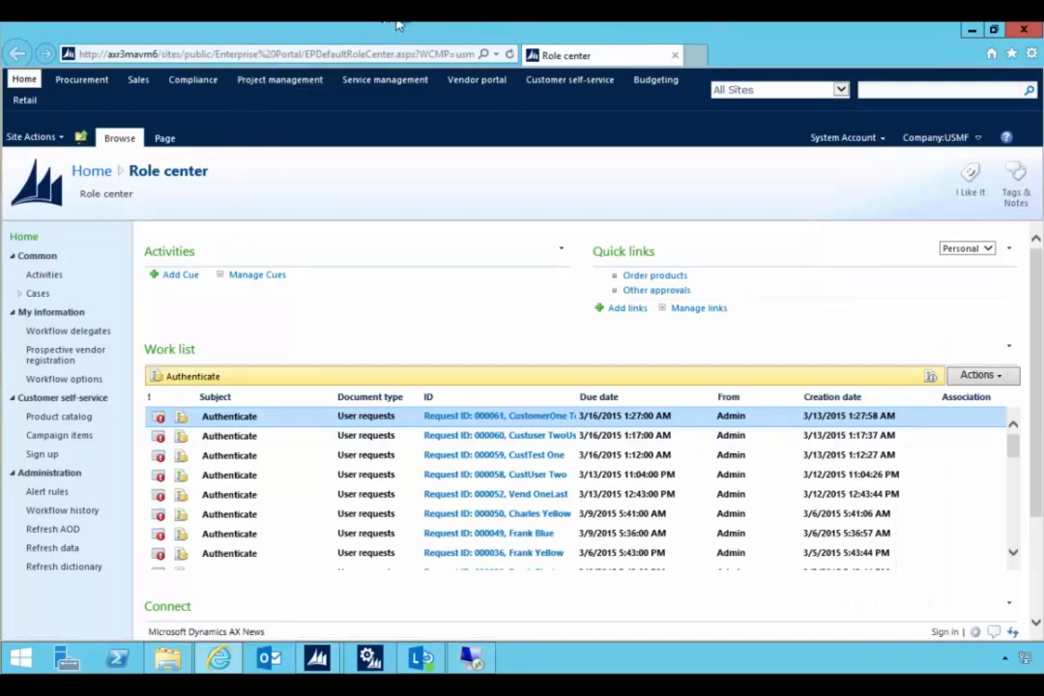
- Close the Role center page in the browser and the Administration of Web sites form in Dynamics AX
click(1023, 30)
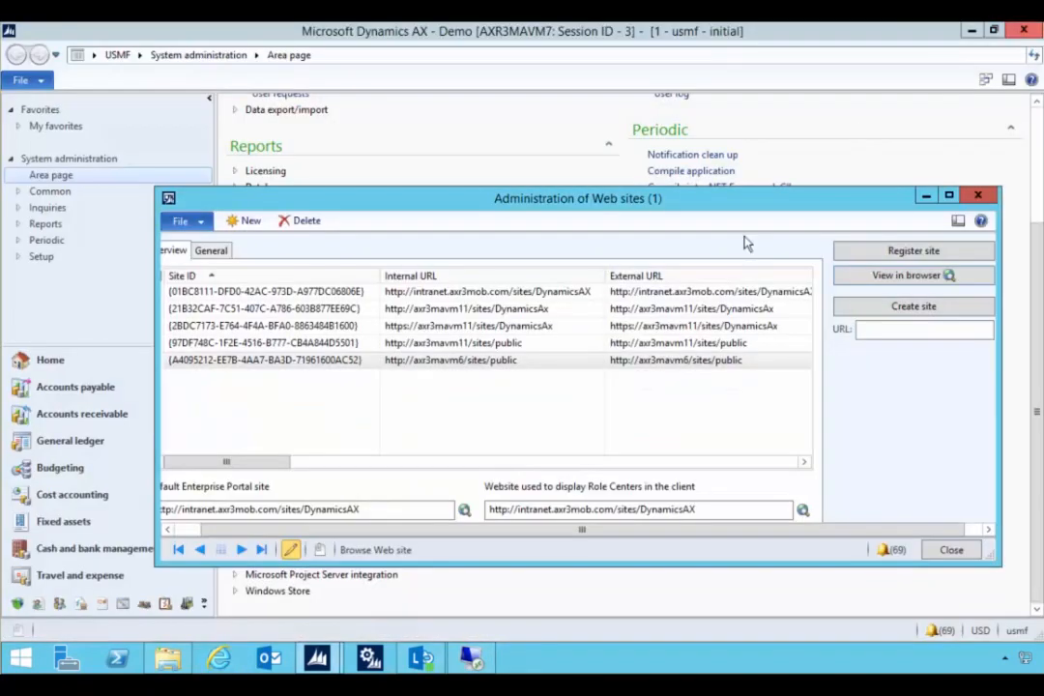
click(462, 361)
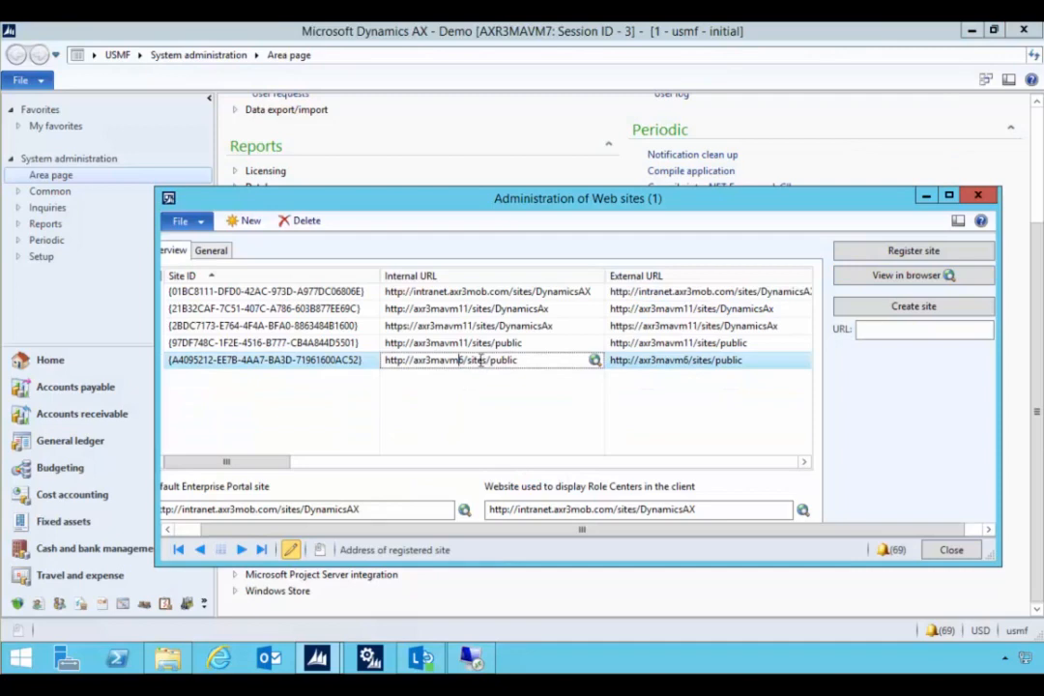
click(978, 195)
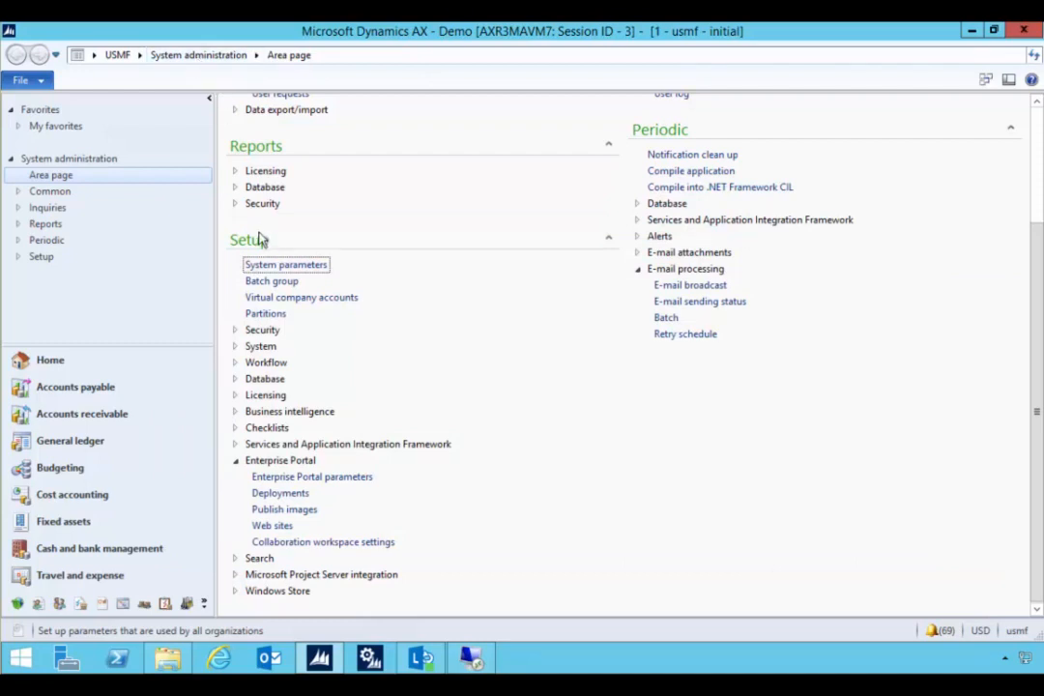
click(259, 531)
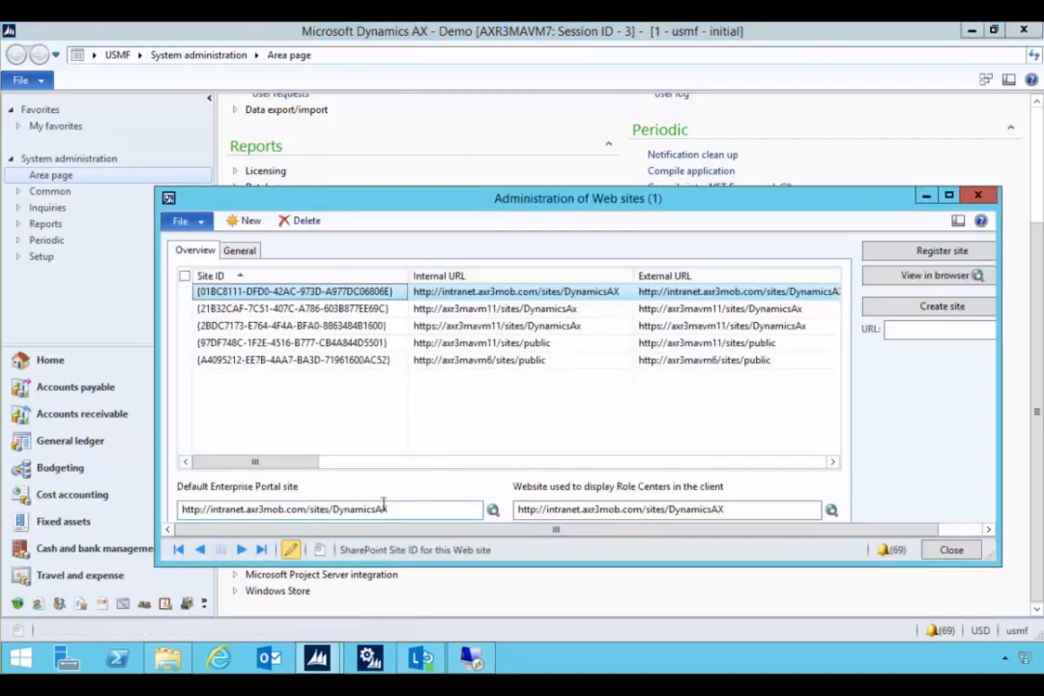
click(461, 359)
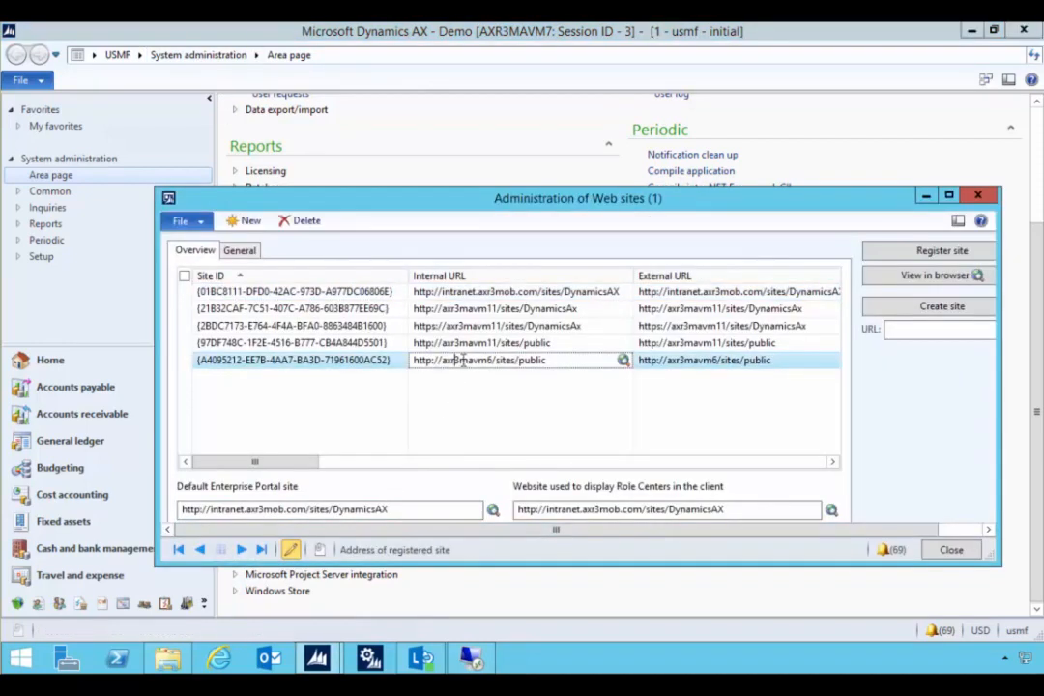
click(240, 250)
drag(391, 200, 354, 182)
click(470, 340)
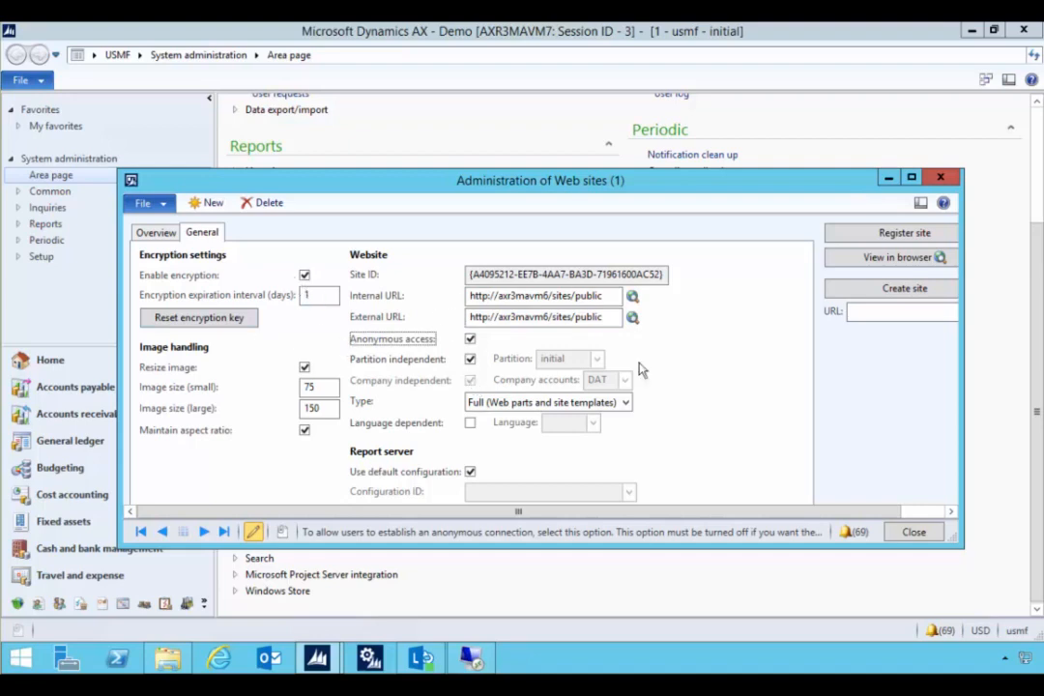
- View the public site in the browser, grant anonymous users access to the entire Web site, and close the site and its administration form
click(866, 259)
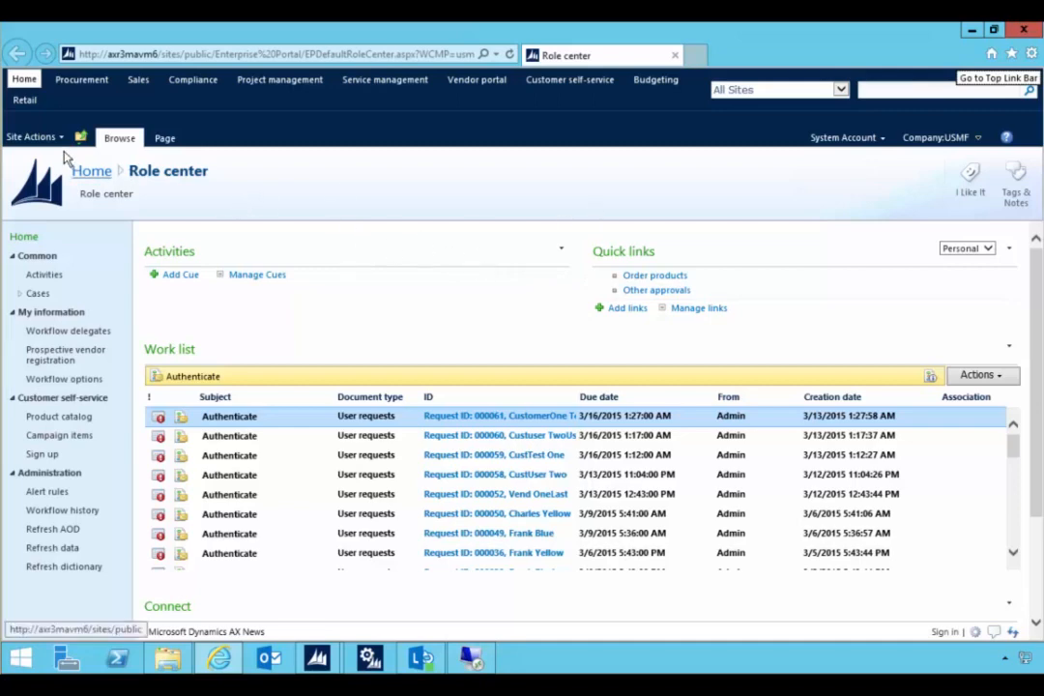
click(48, 138)
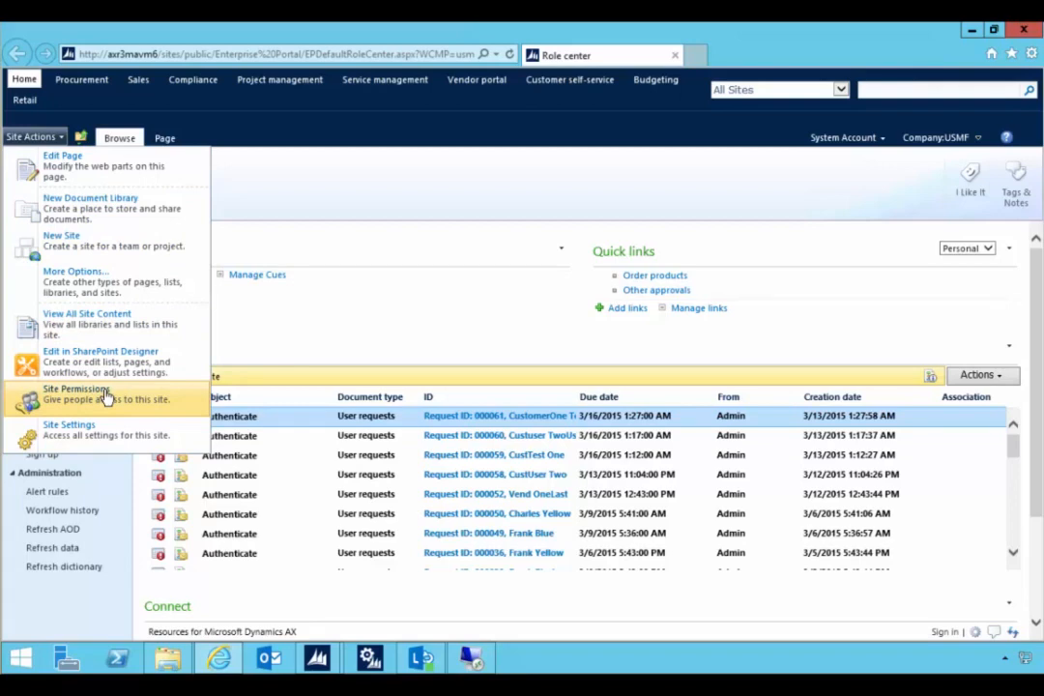
click(105, 397)
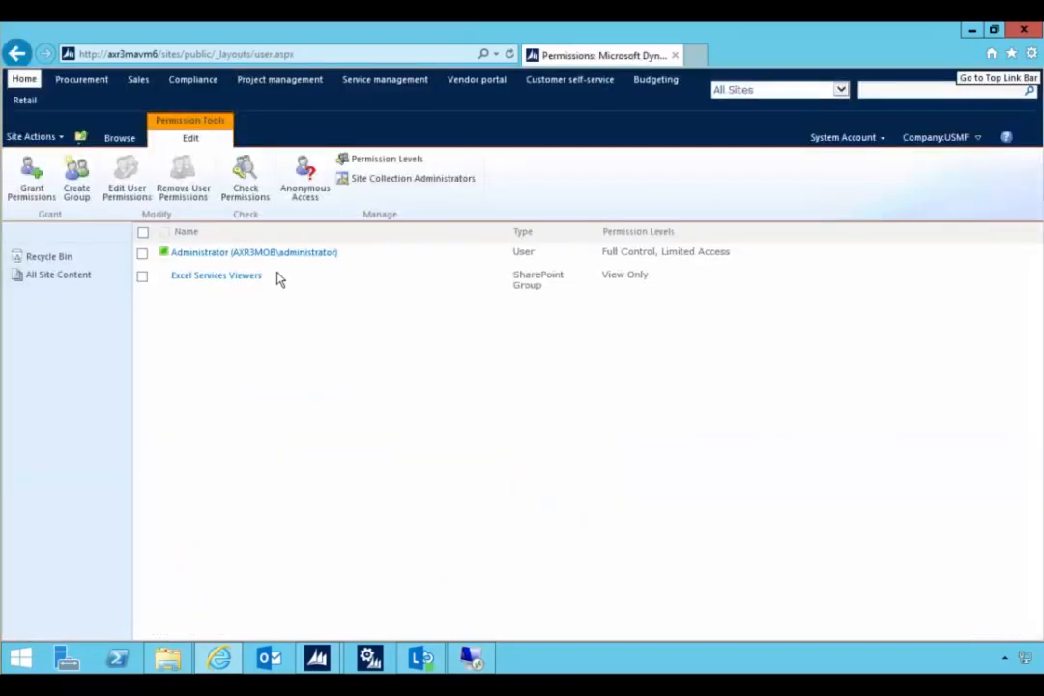
click(309, 201)
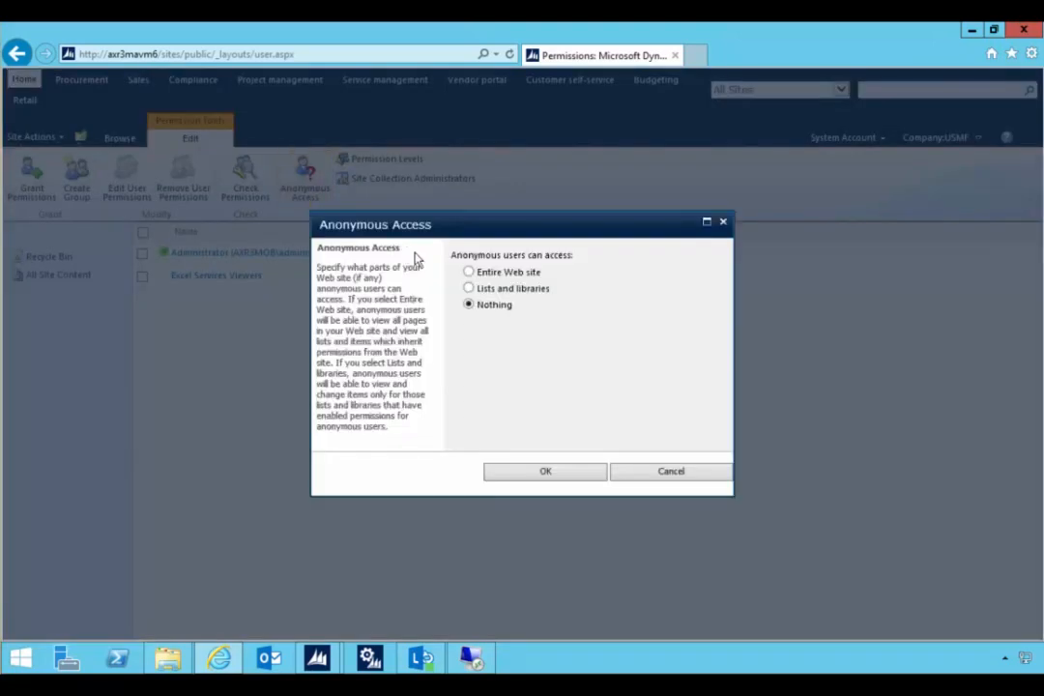
click(469, 271)
click(534, 472)
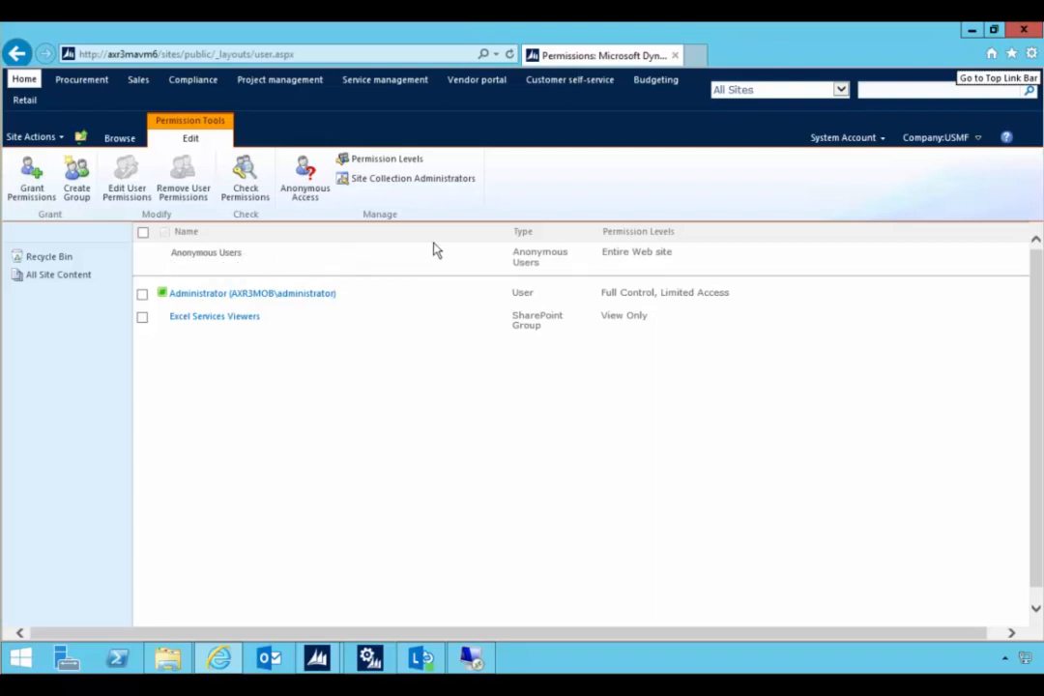
click(1023, 30)
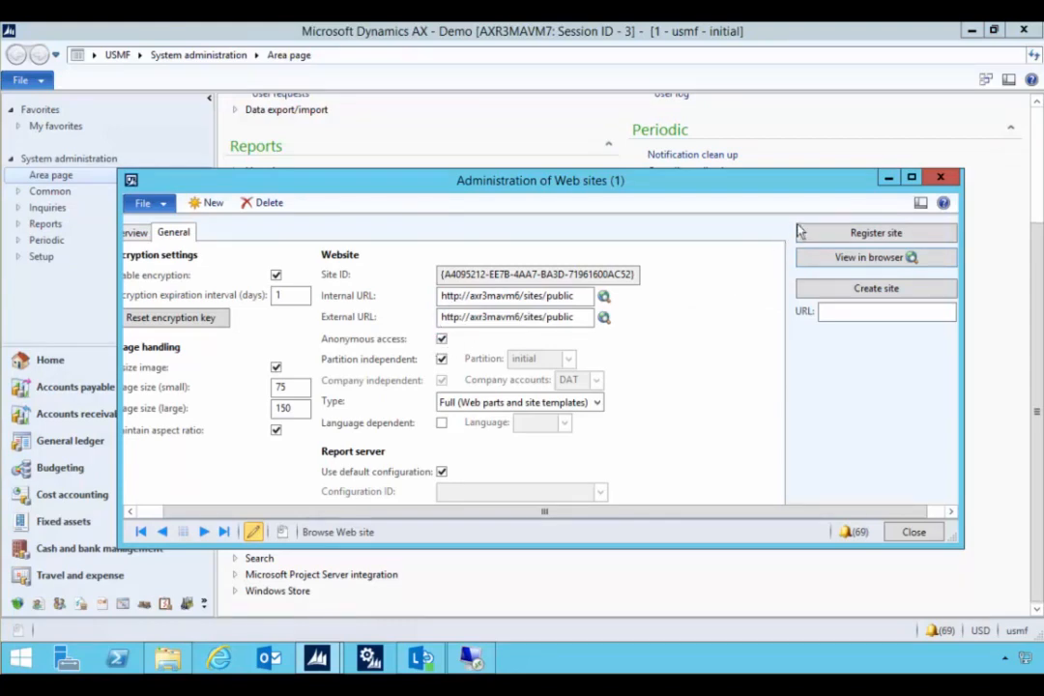
click(940, 177)
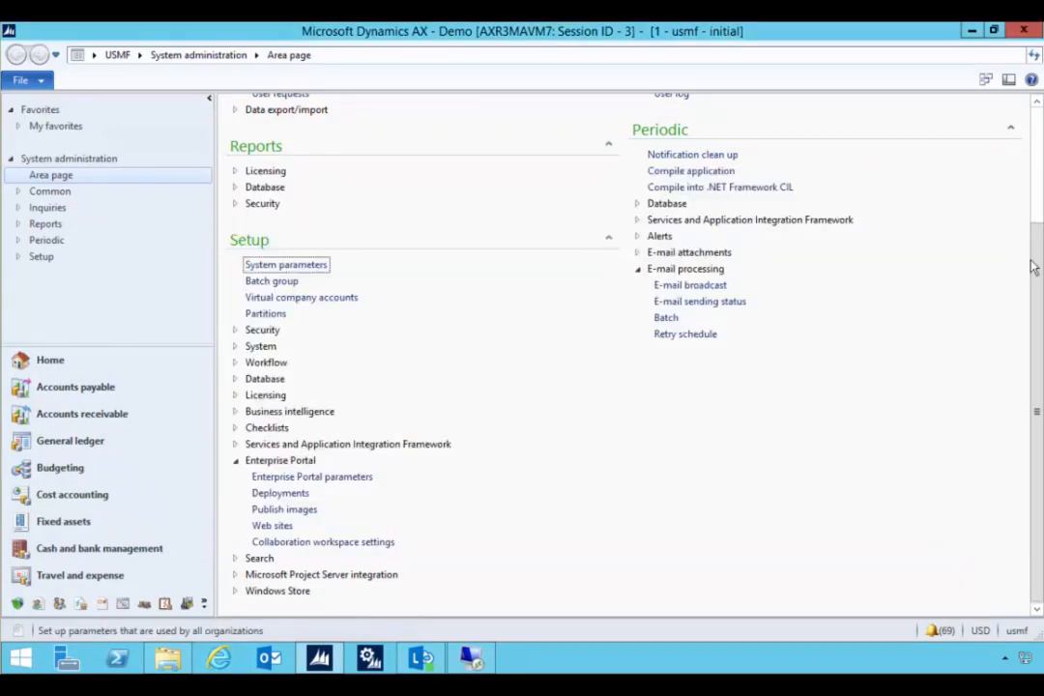
- Open the Guest user's record from the system administration users list, examine its general settings and assigned roles, and close it
drag(1037, 233, 1036, 133)
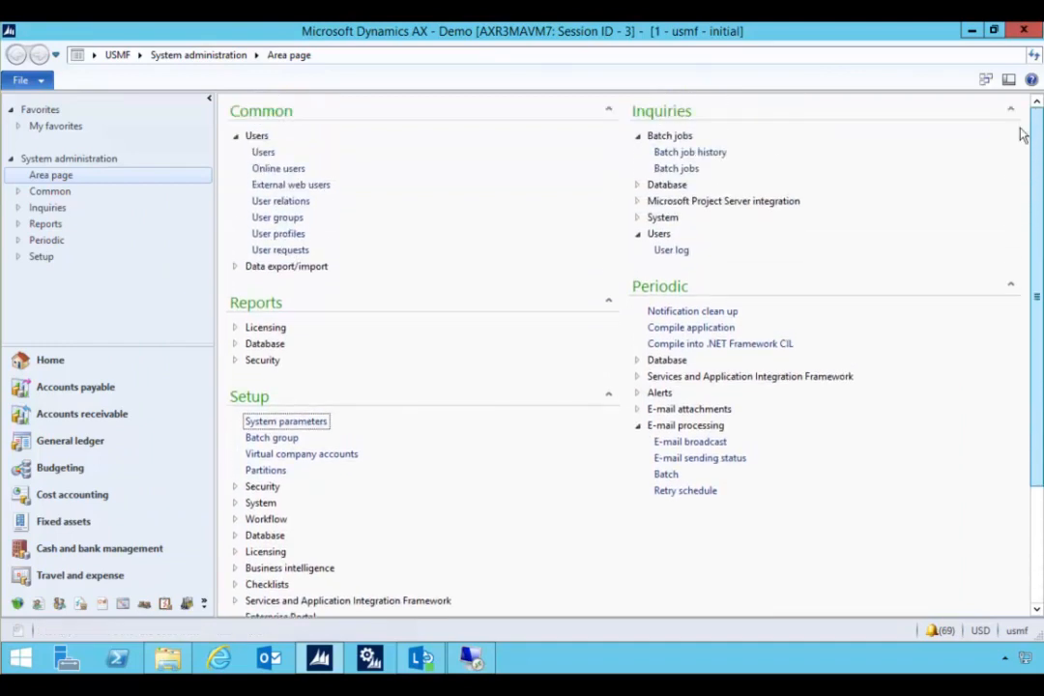
click(271, 158)
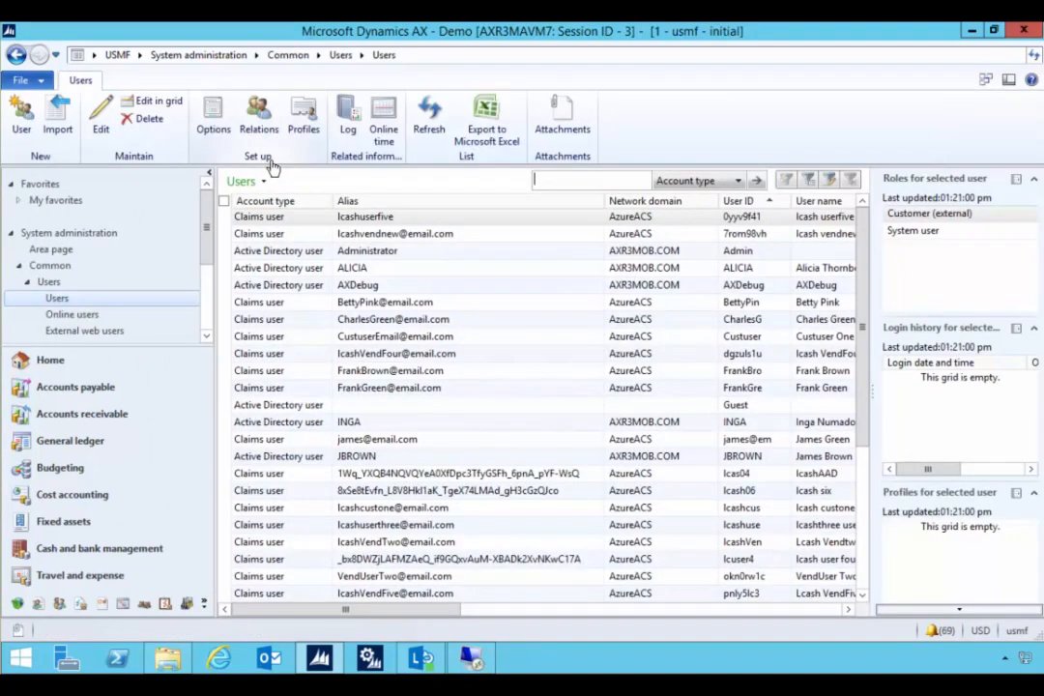
click(367, 404)
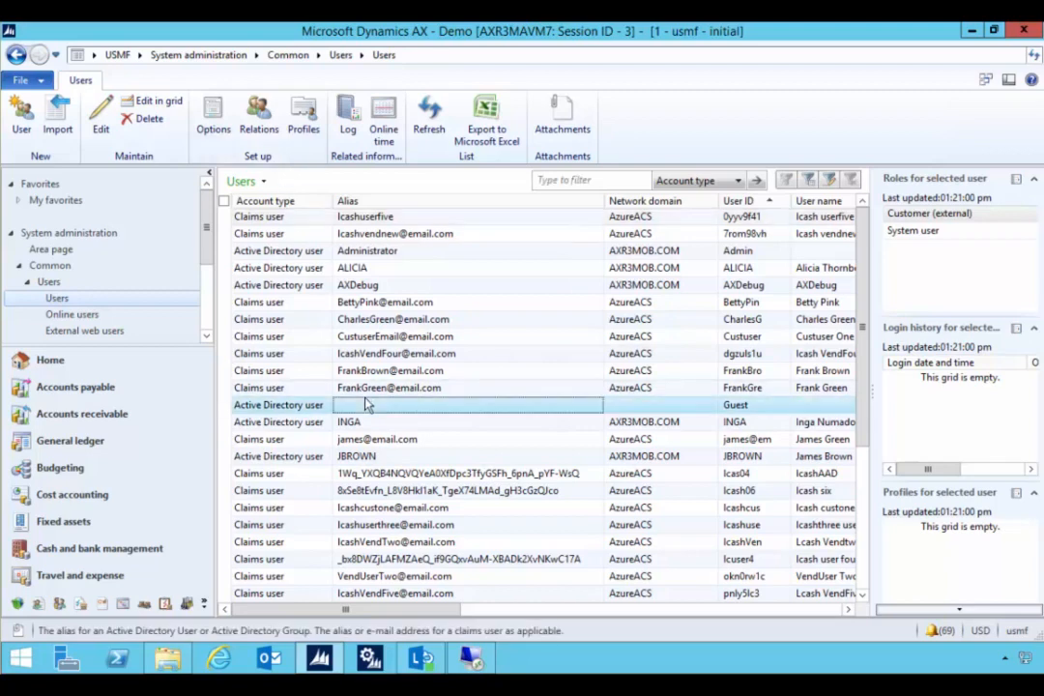
click(295, 407)
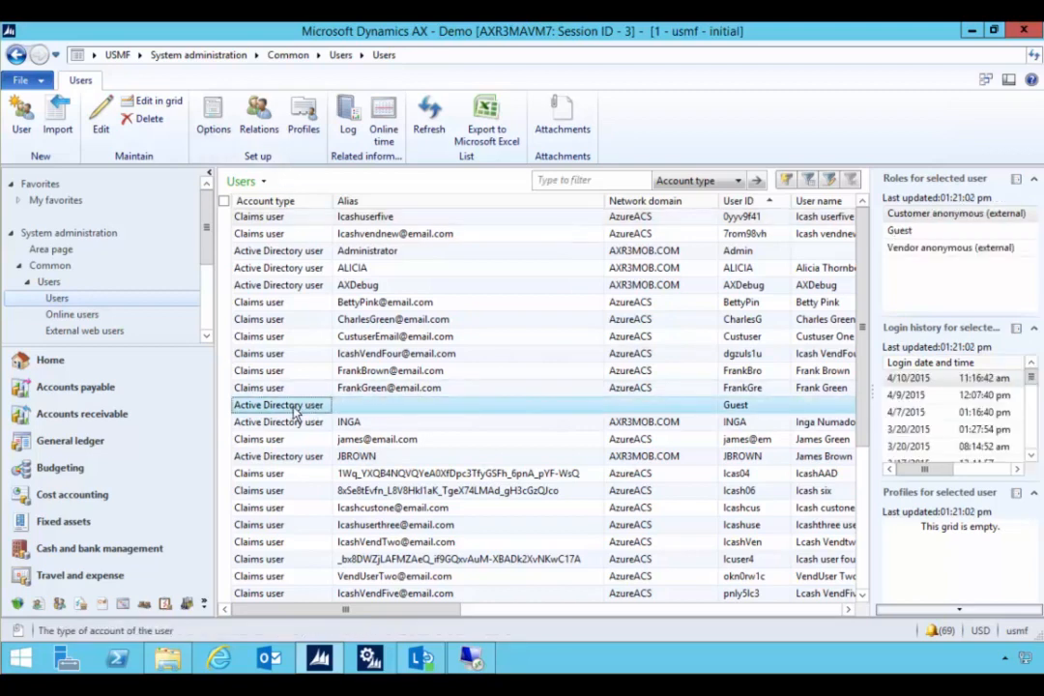
double_click(295, 407)
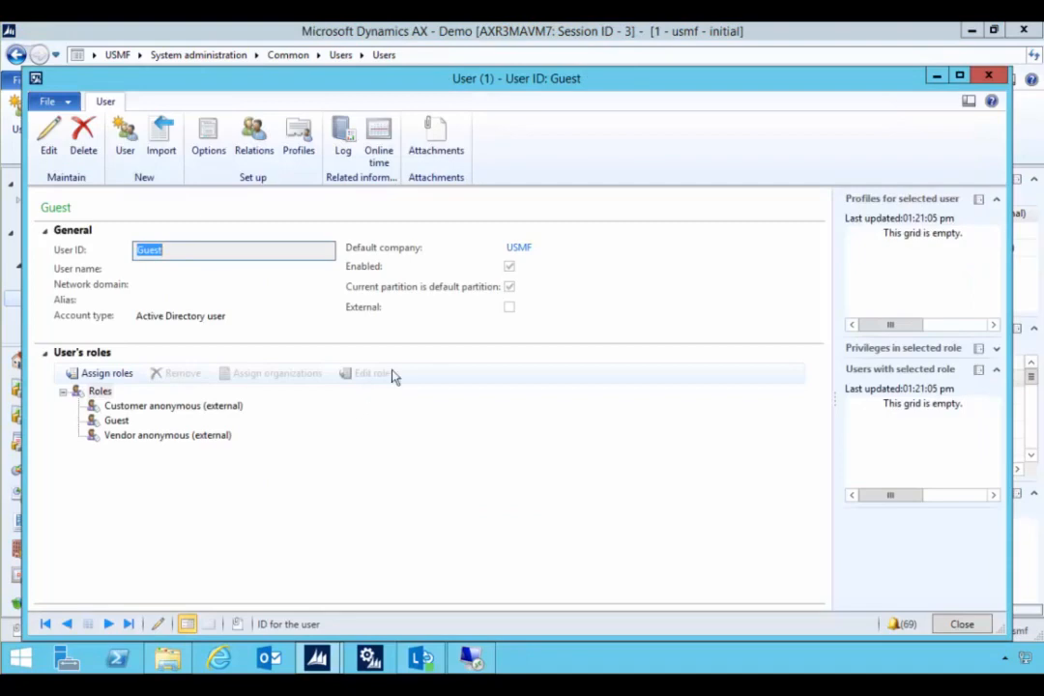
drag(547, 86, 536, 74)
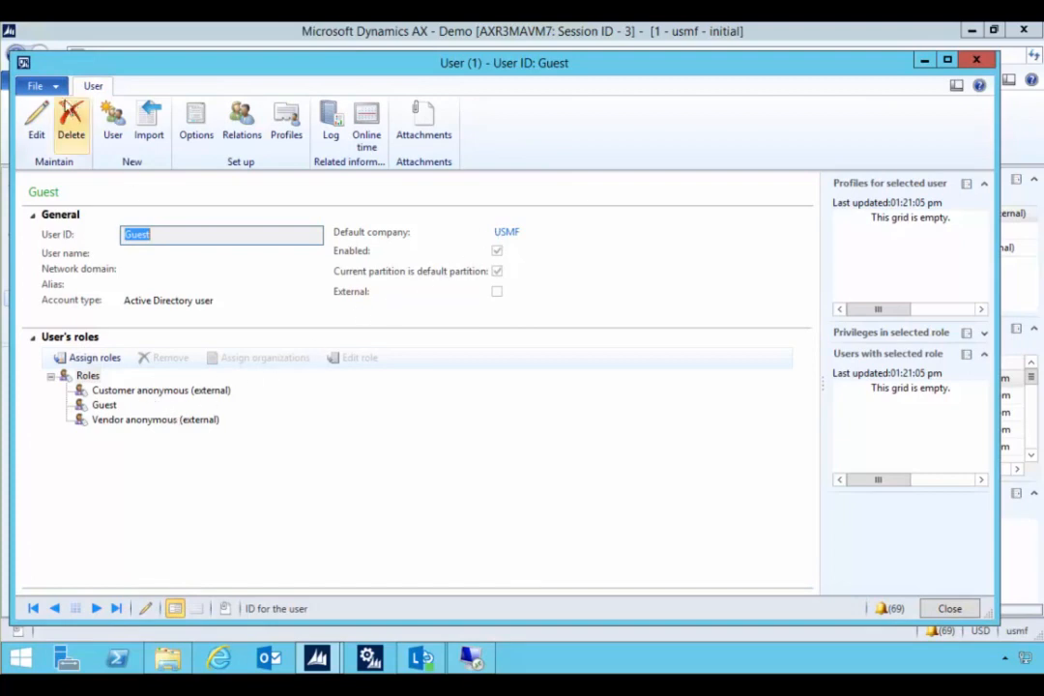
click(37, 121)
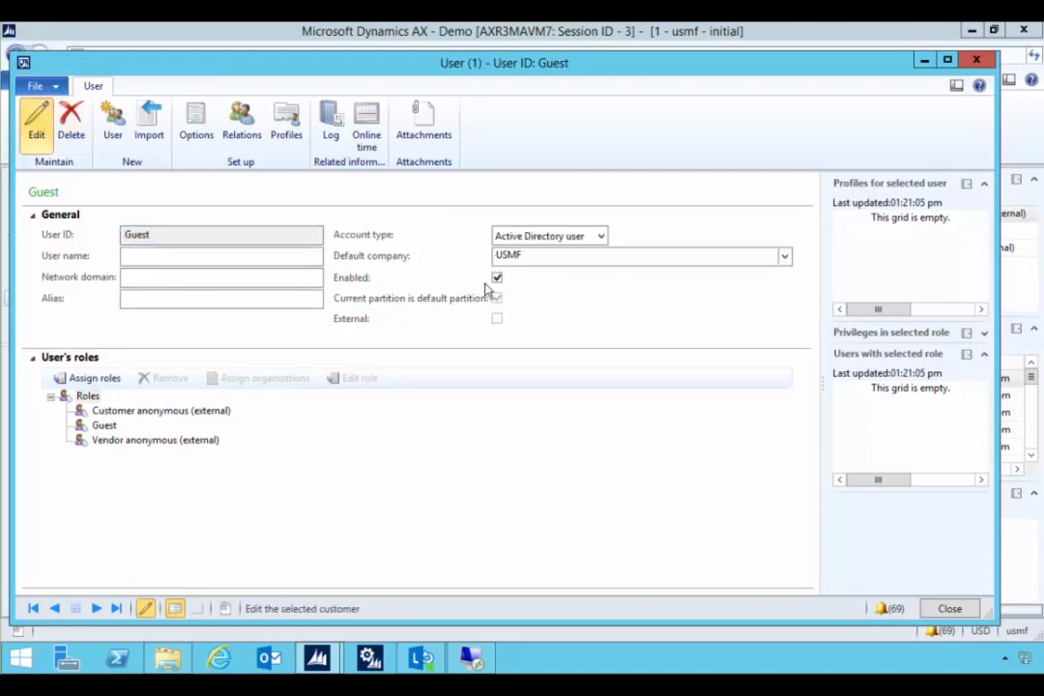
click(108, 425)
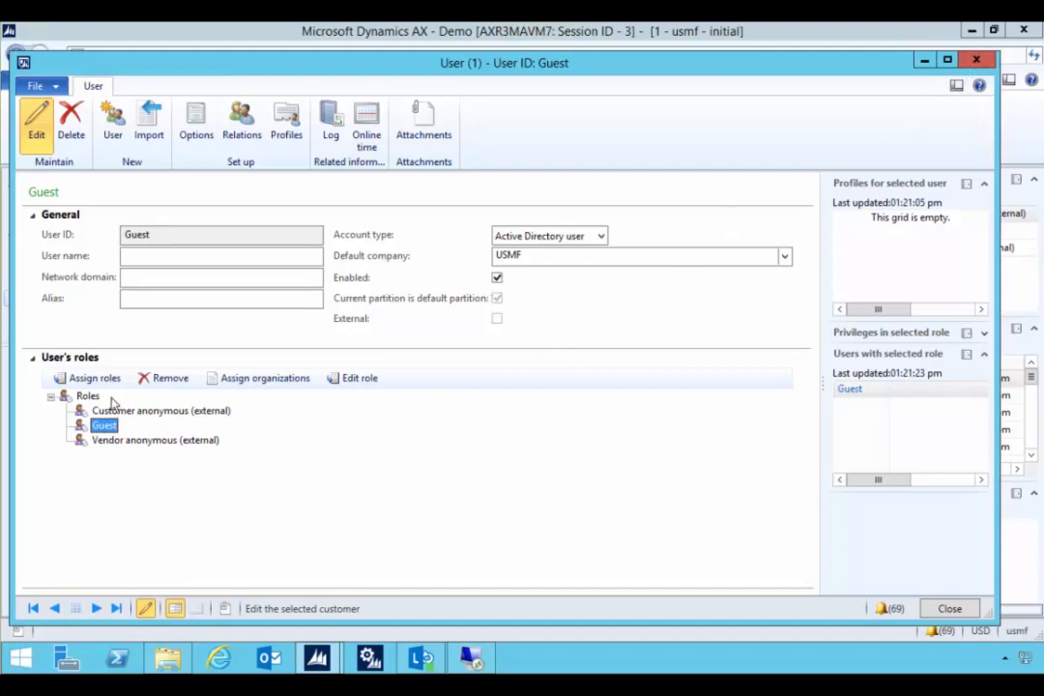
click(976, 61)
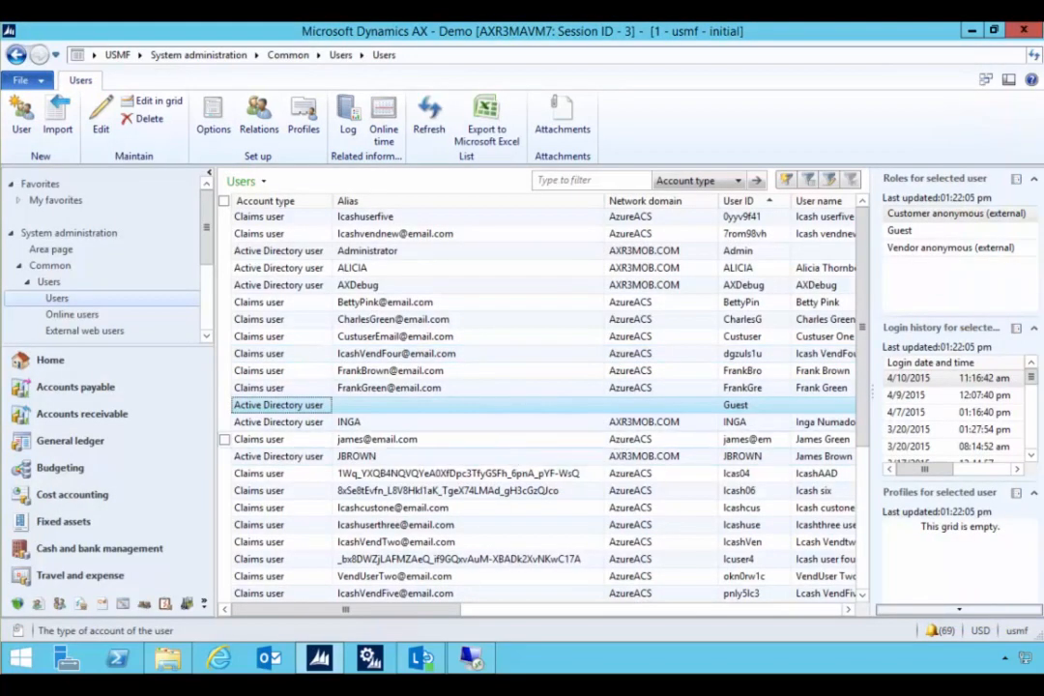
- Switch to IIS Manager and disable Windows Authentication for the SharePoint80 site
mouse_move(420, 659)
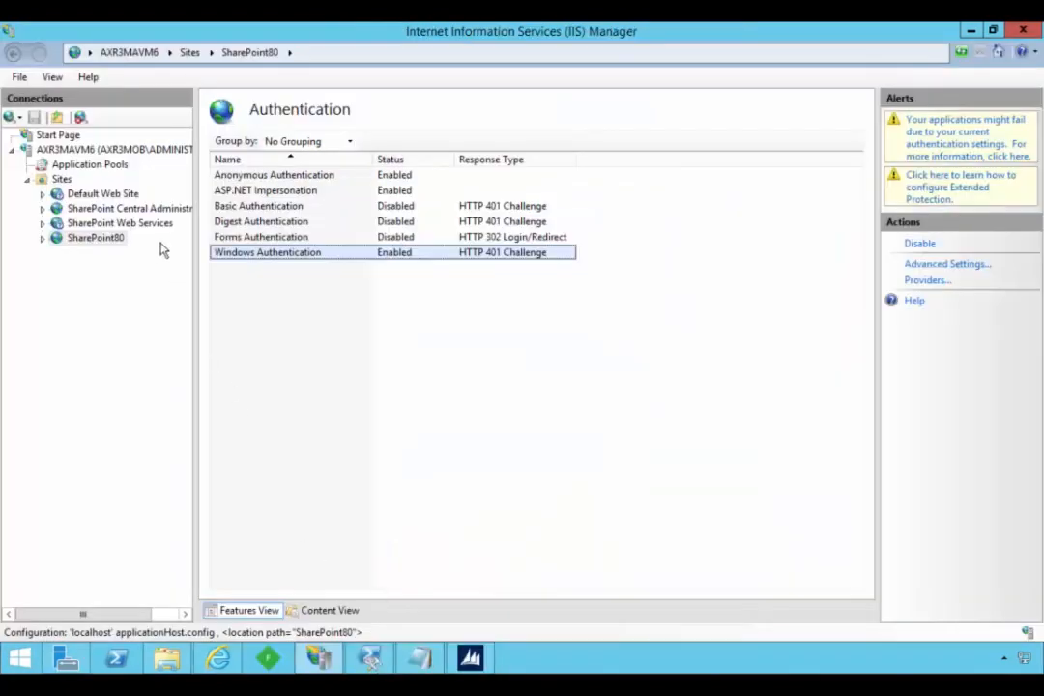
click(112, 238)
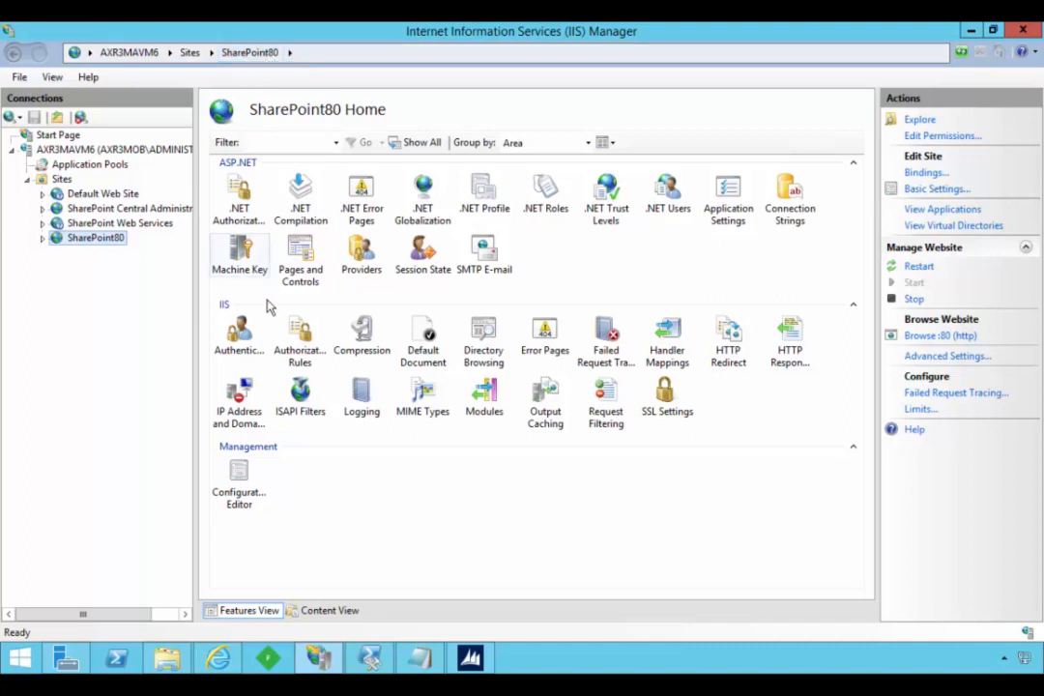
double_click(242, 348)
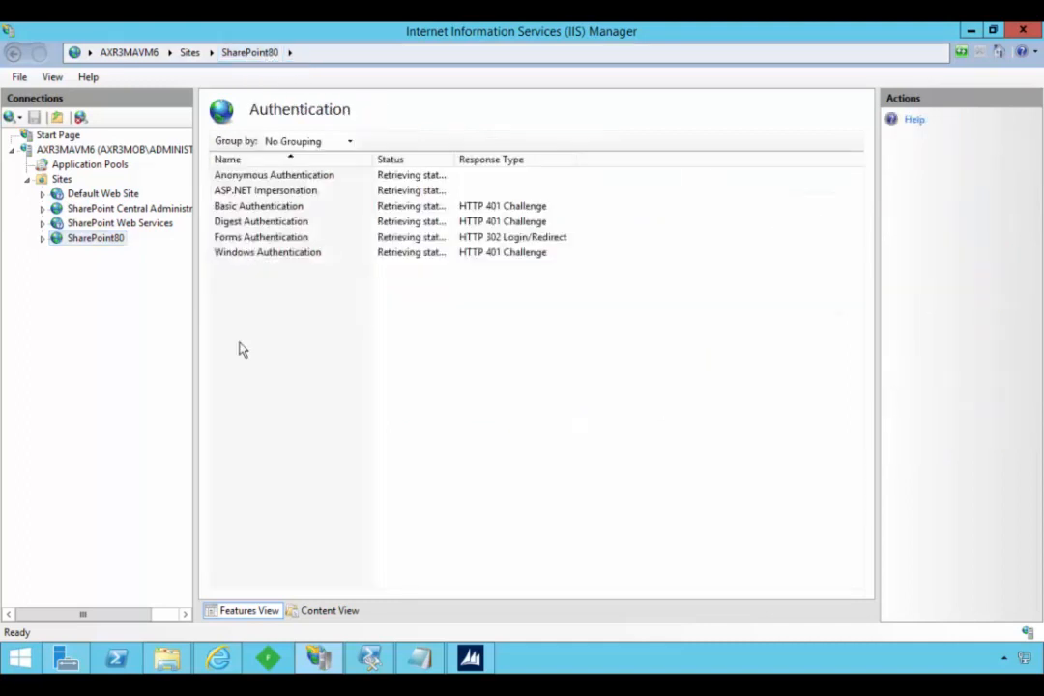
click(264, 250)
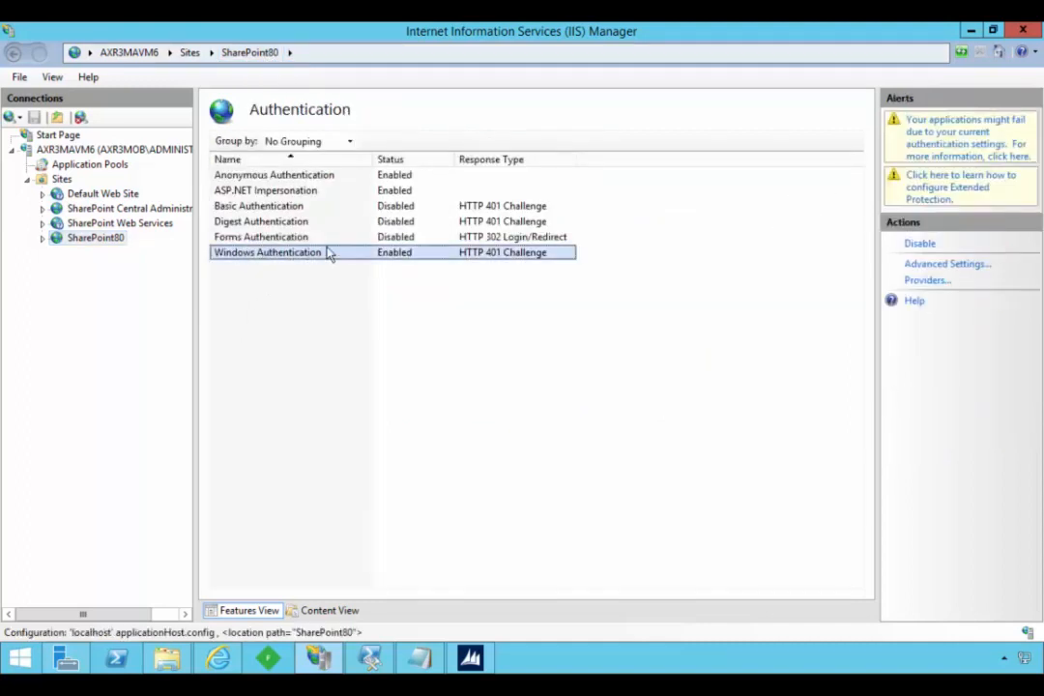
click(930, 247)
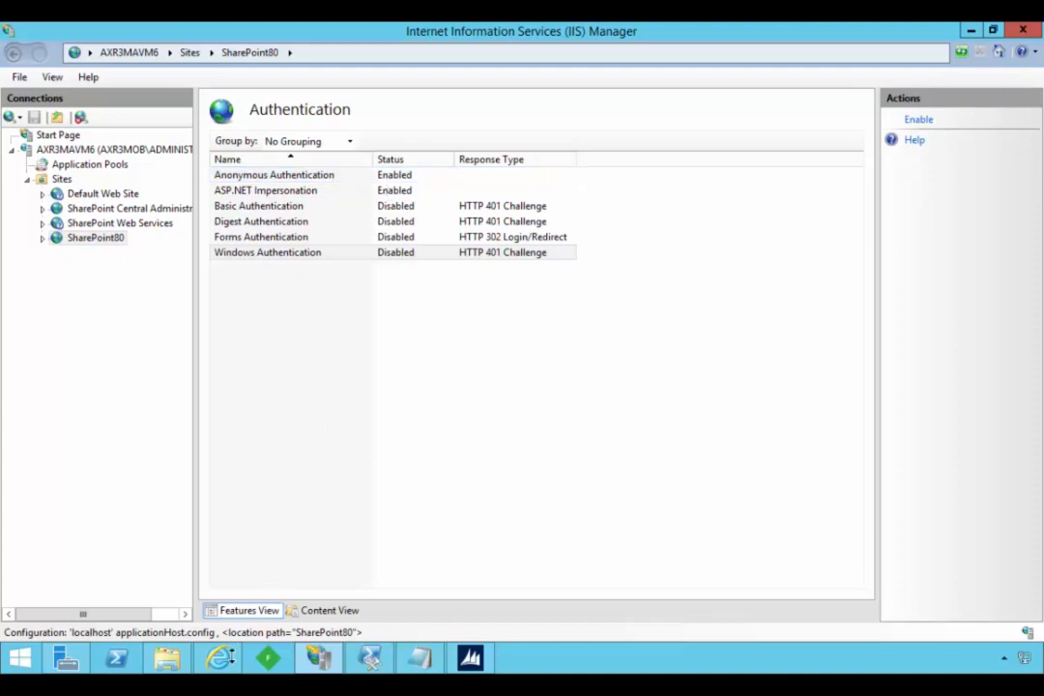
click(228, 661)
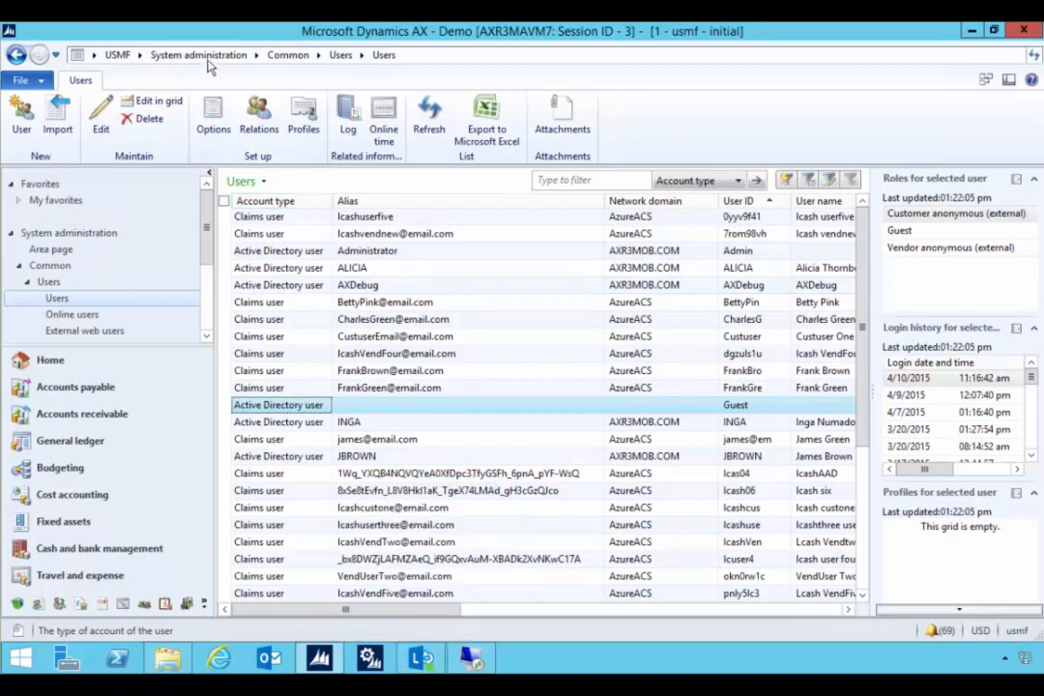
click(198, 56)
scroll(353, 575, down, 3)
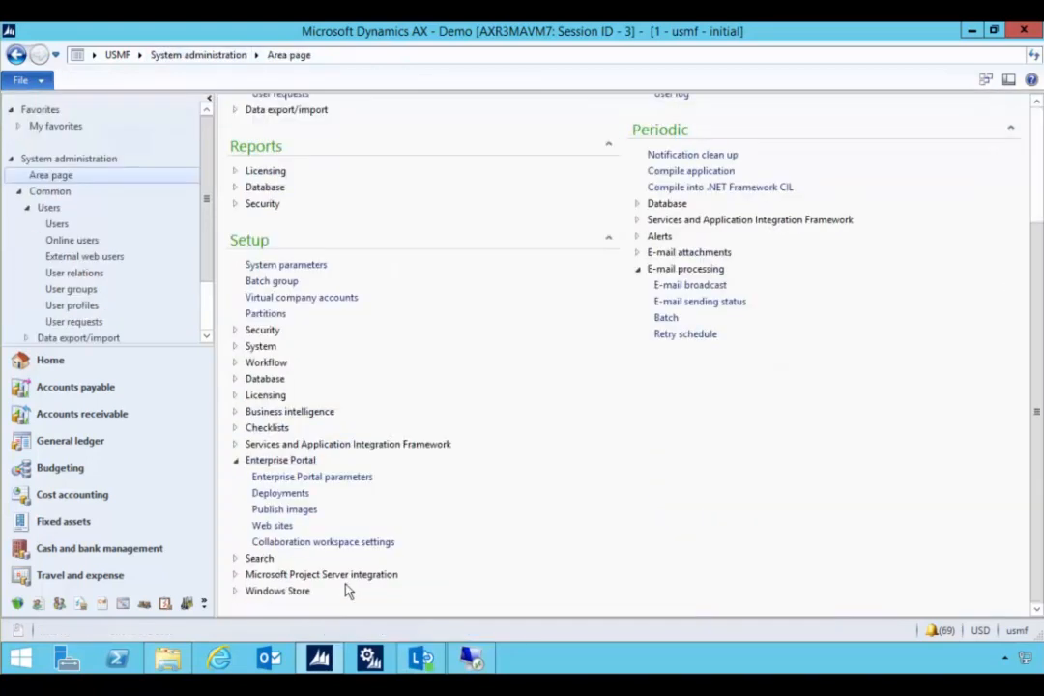
click(271, 525)
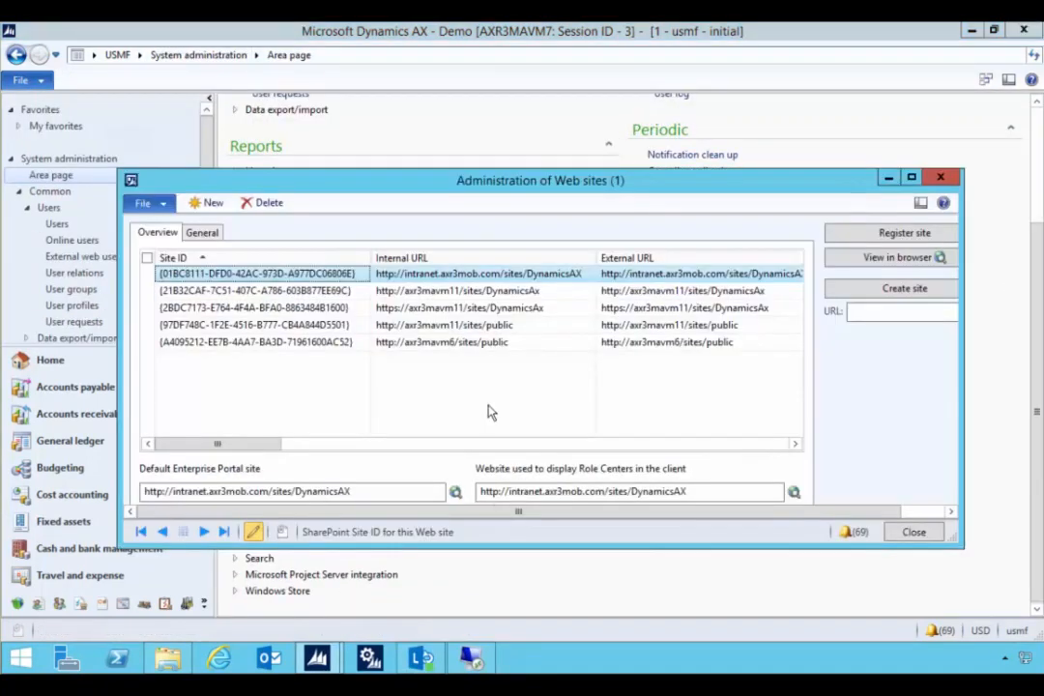
click(486, 343)
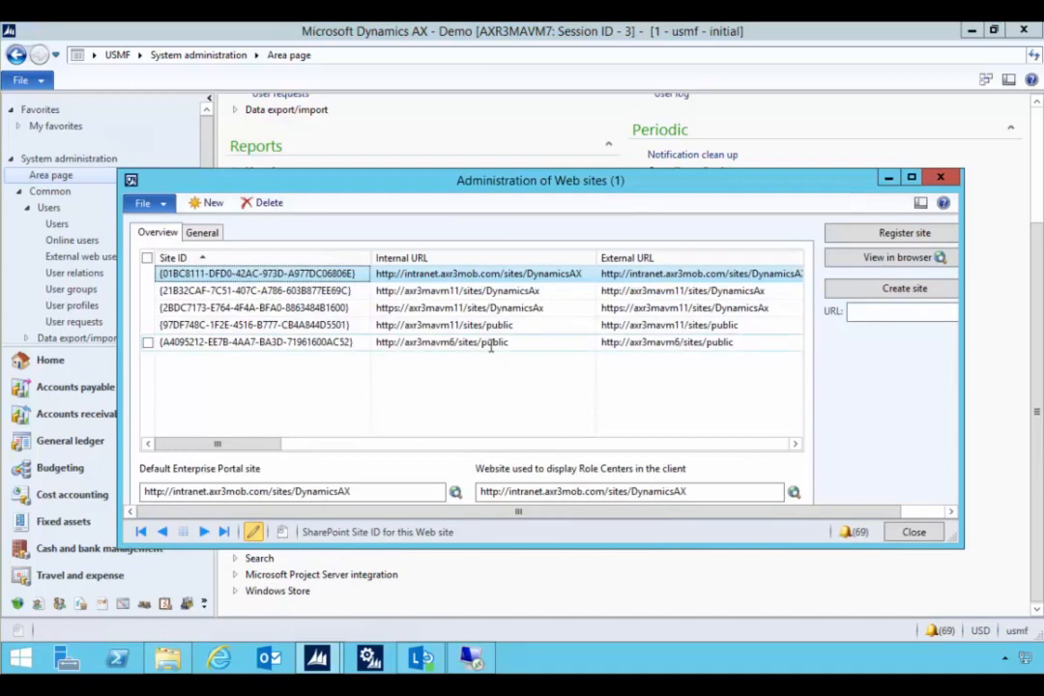
click(899, 258)
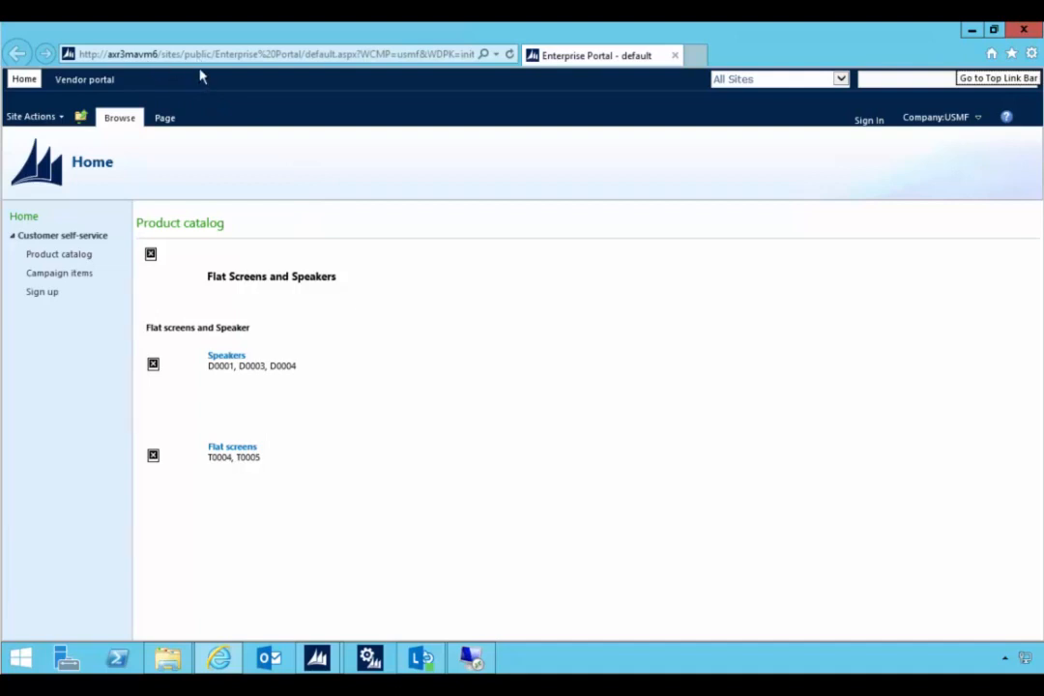
click(92, 82)
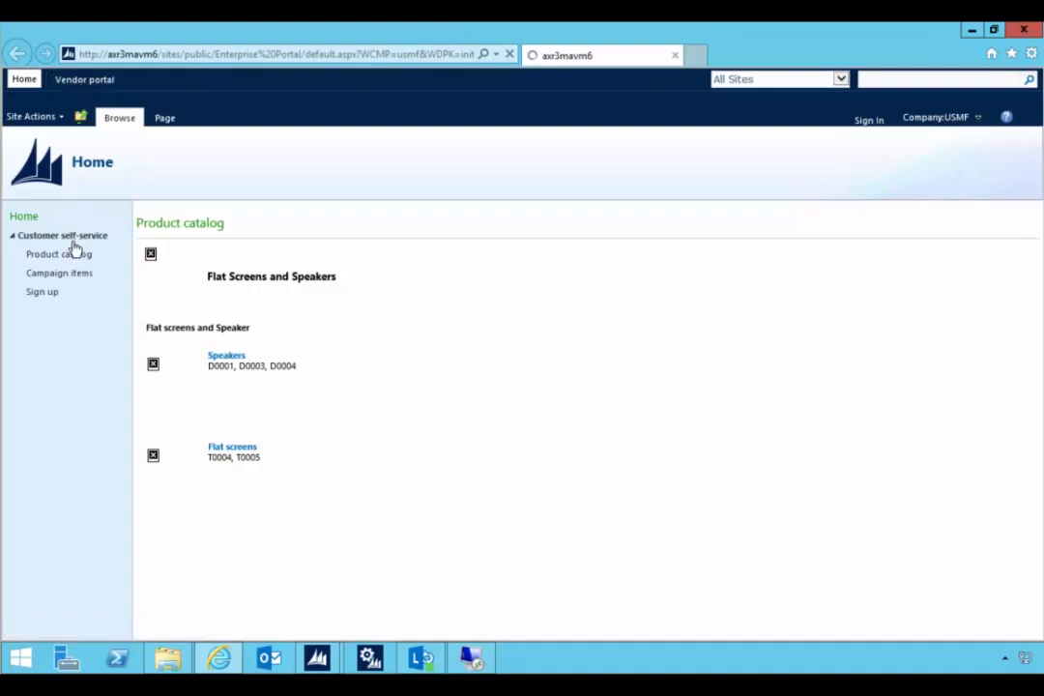